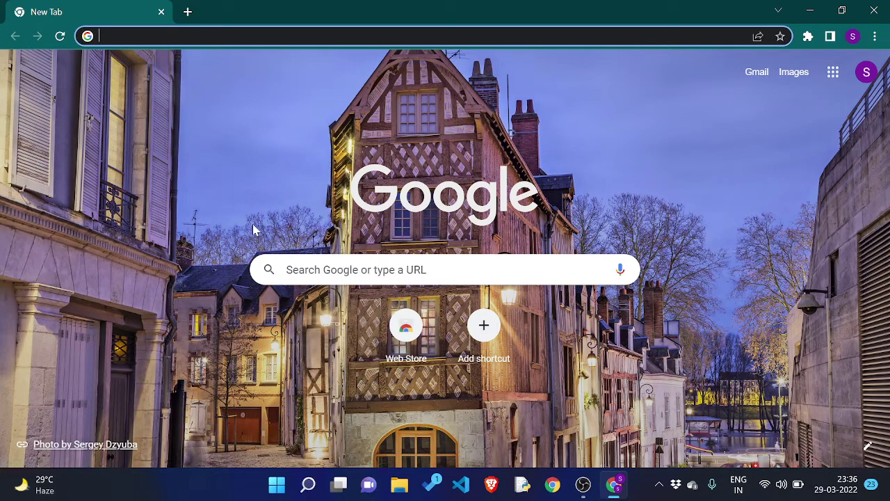
# - Search for github, open the GitHub site and go to the repository named project
pyautogui.write('gith')
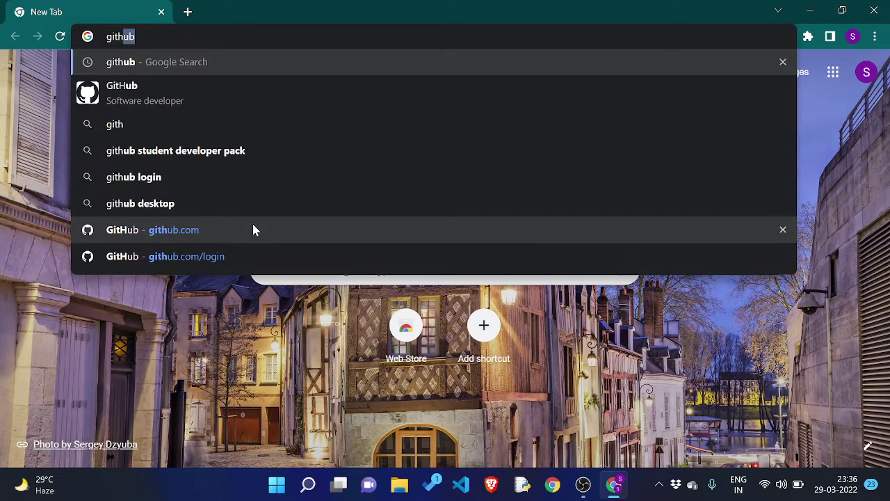
pyautogui.click(182, 63)
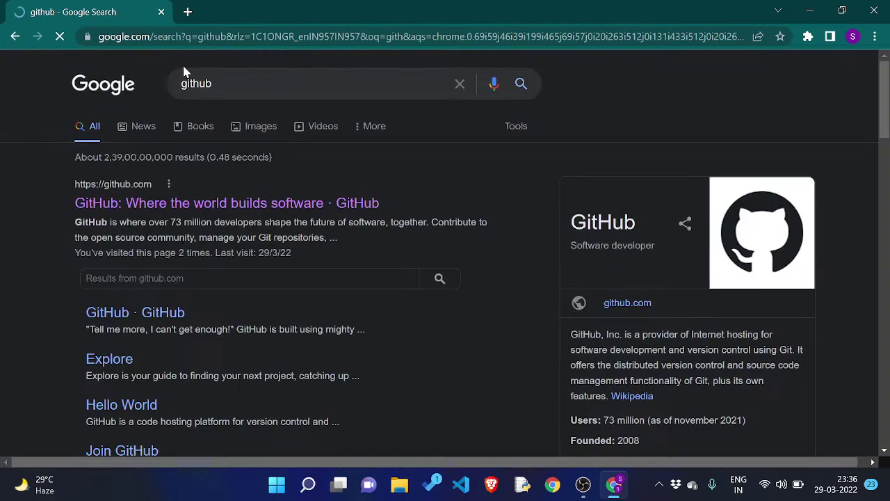
pyautogui.click(183, 204)
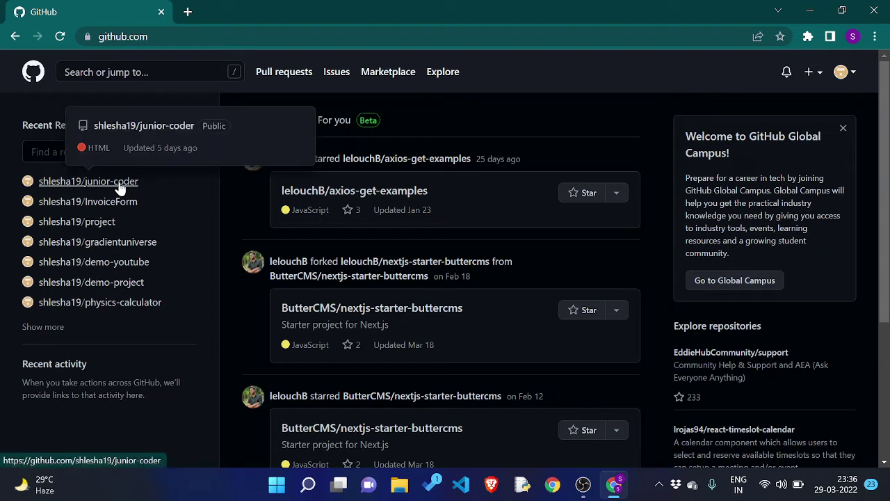
pyautogui.click(96, 224)
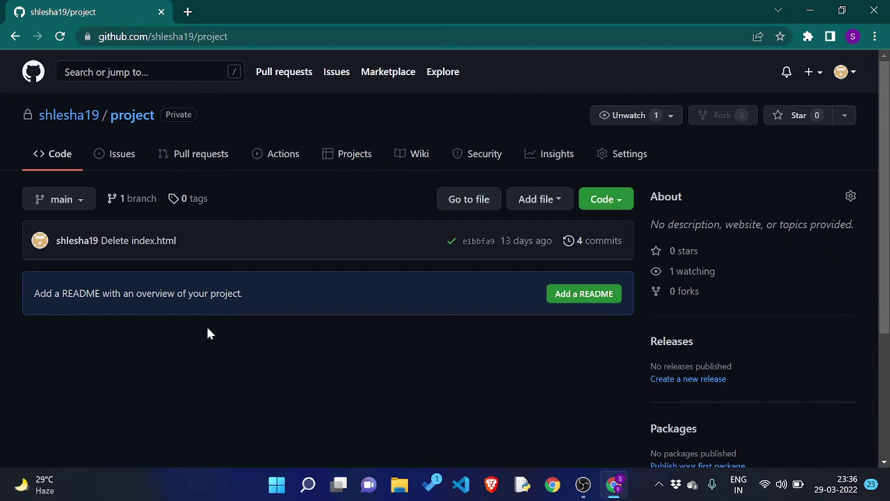
pyautogui.click(556, 198)
pyautogui.click(533, 229)
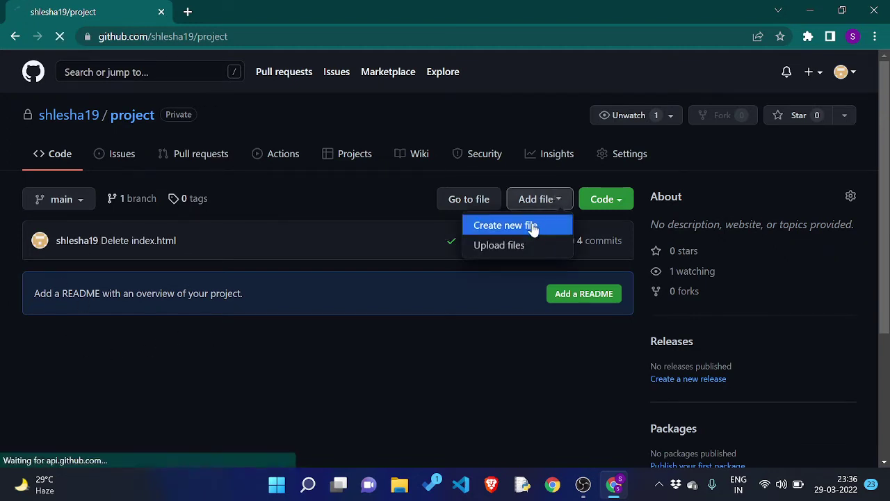
pyautogui.click(14, 37)
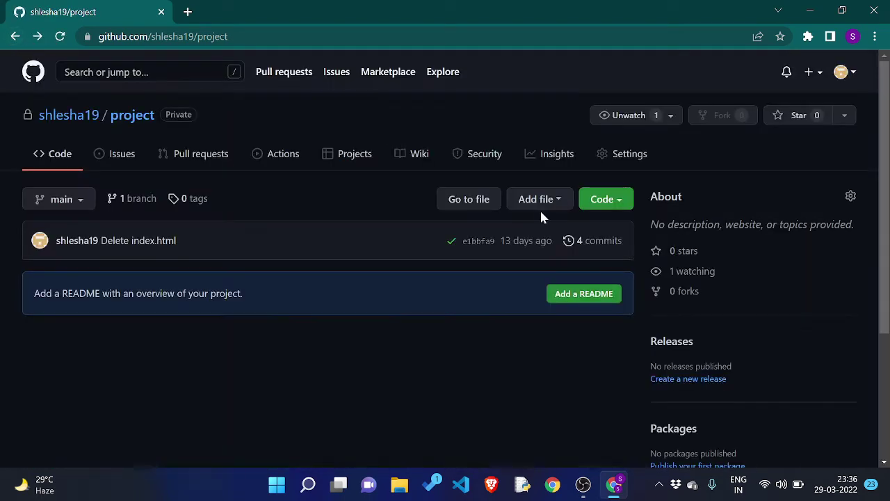
# - Start a file upload to the project repository and browse to the web folder inside Documents
pyautogui.click(538, 208)
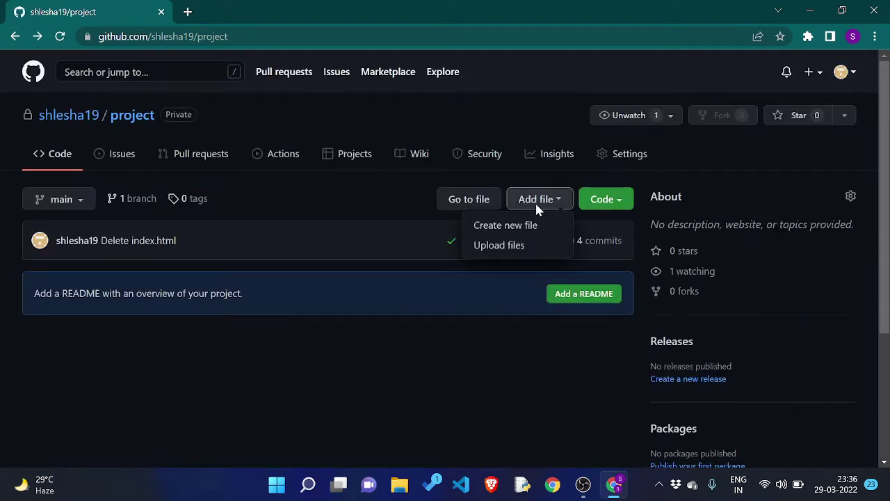
pyautogui.click(517, 250)
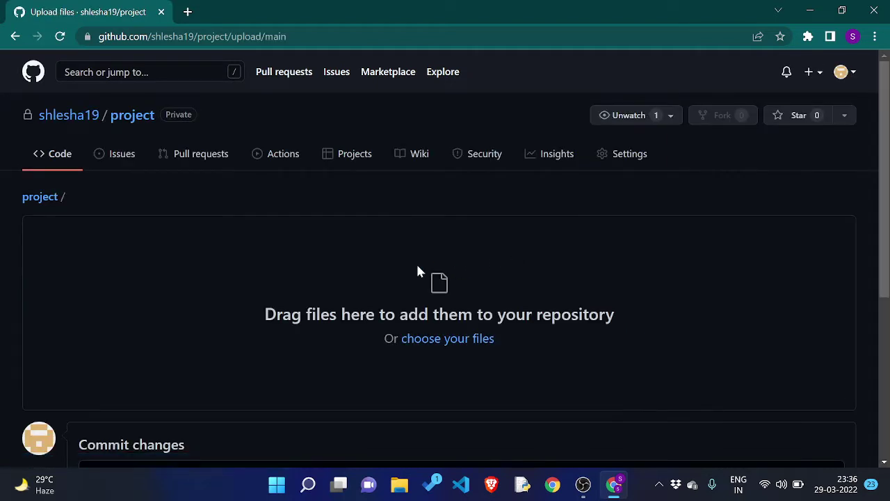
pyautogui.click(474, 340)
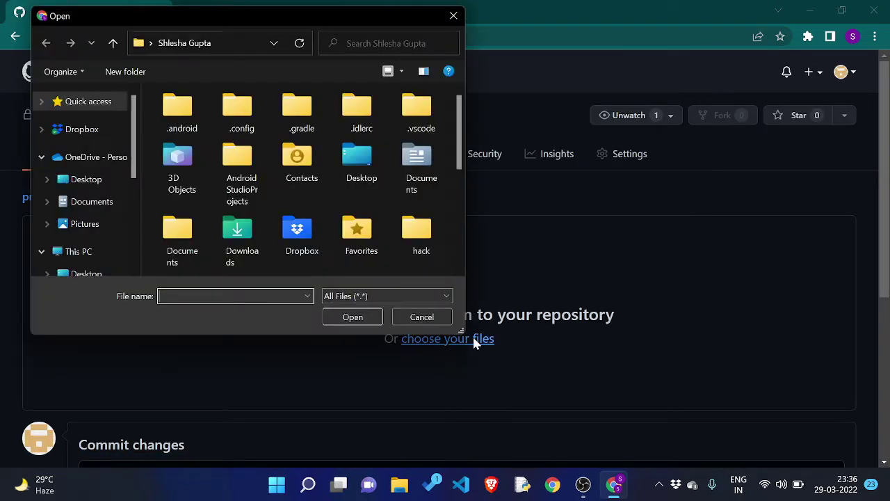
pyautogui.click(89, 201)
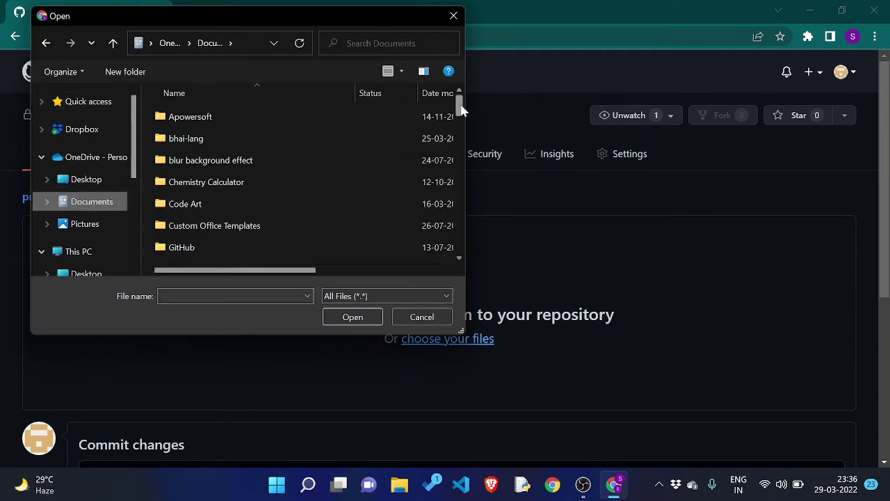
pyautogui.moveTo(459, 103); pyautogui.dragTo(461, 144)
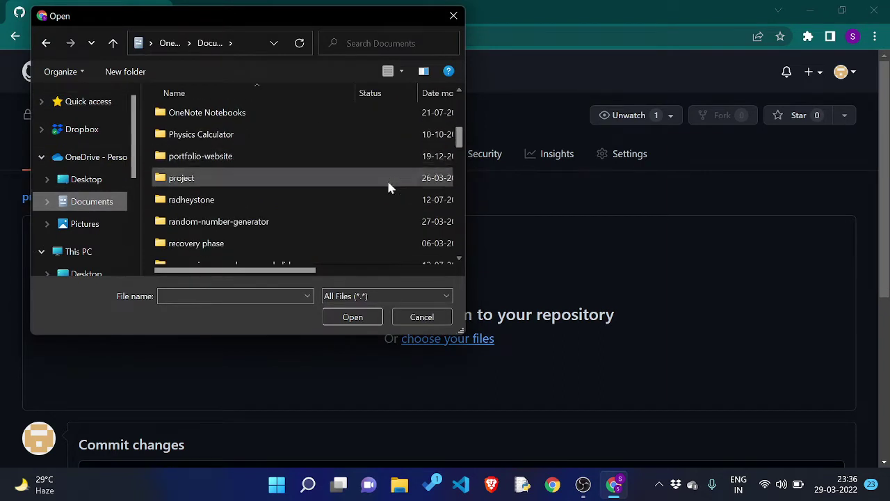
pyautogui.click(387, 179)
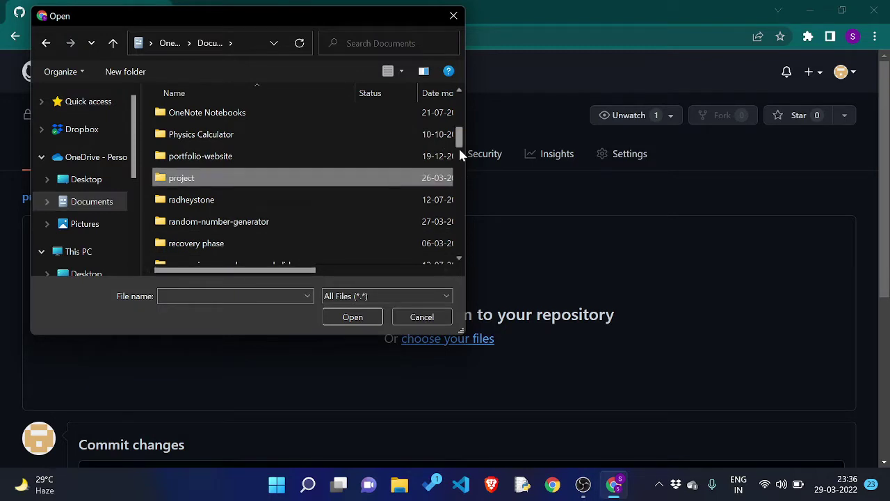
pyautogui.moveTo(458, 149); pyautogui.dragTo(455, 182)
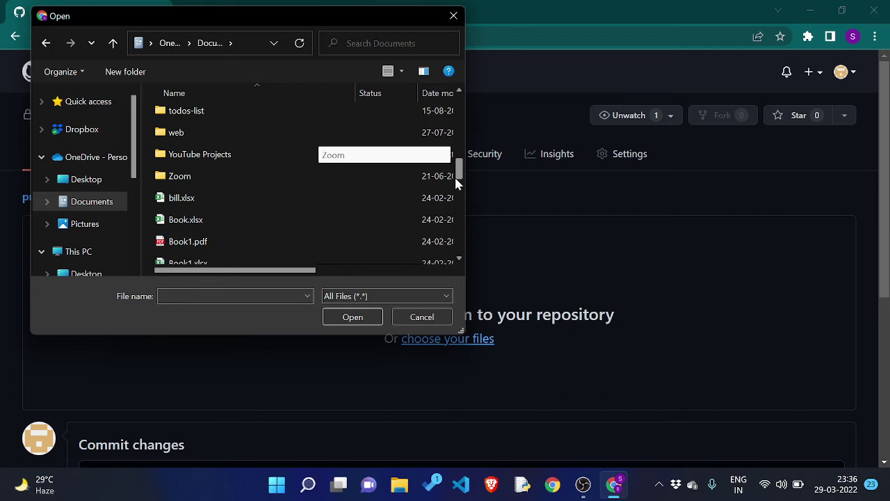
pyautogui.click(345, 138)
pyautogui.click(351, 317)
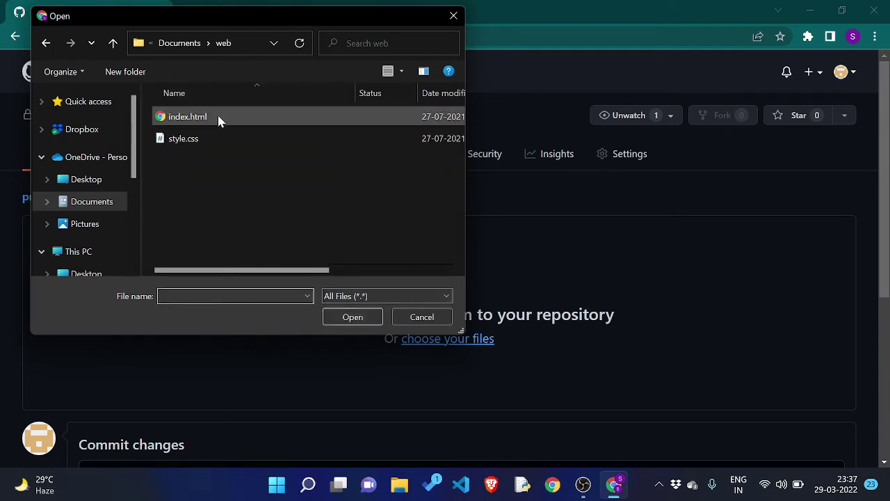
# - Upload index.html and commit it directly to the main branch
pyautogui.click(218, 115)
pyautogui.click(348, 317)
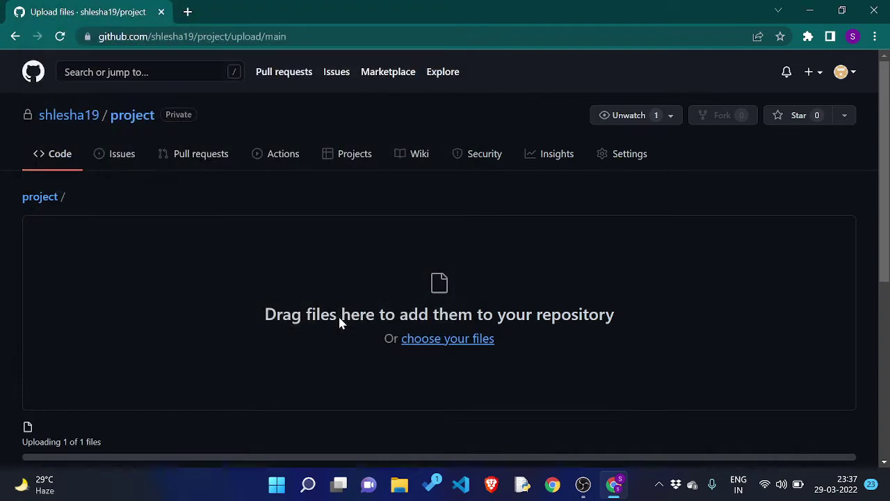
pyautogui.scroll(-4, 823, 247)
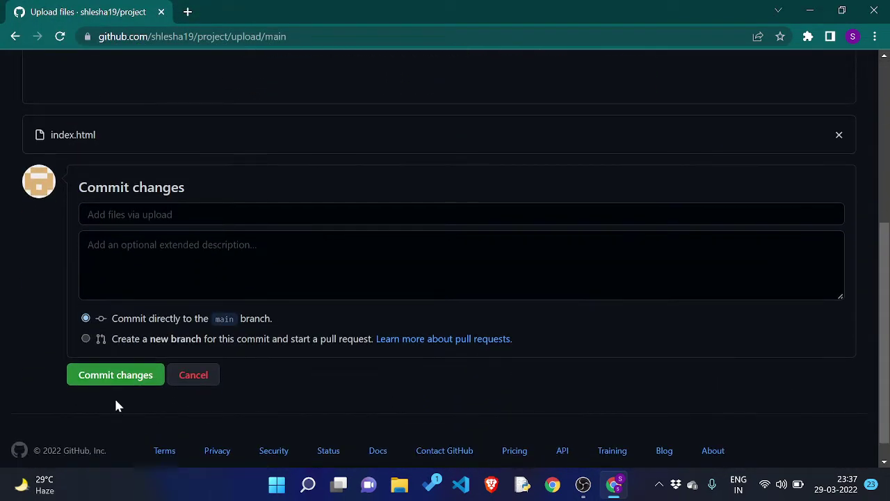
pyautogui.click(156, 378)
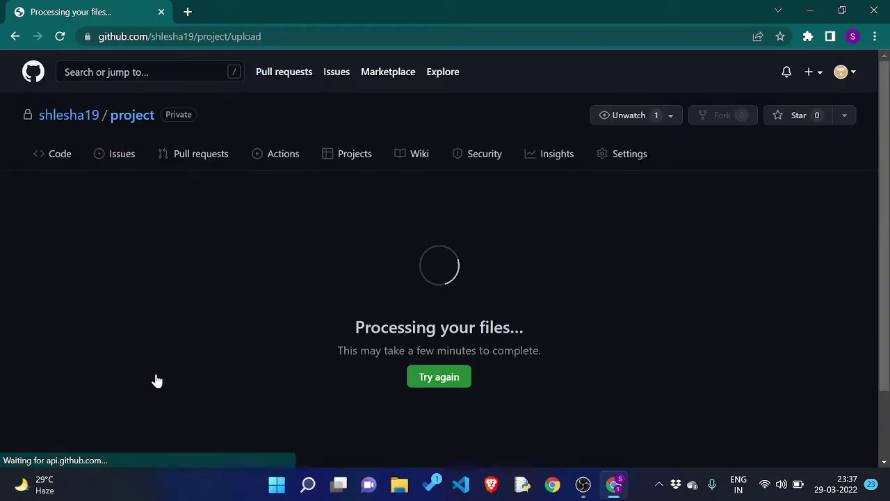
# - Open the repository's GitHub Pages settings and choose / (root) as the source folder
pyautogui.click(629, 169)
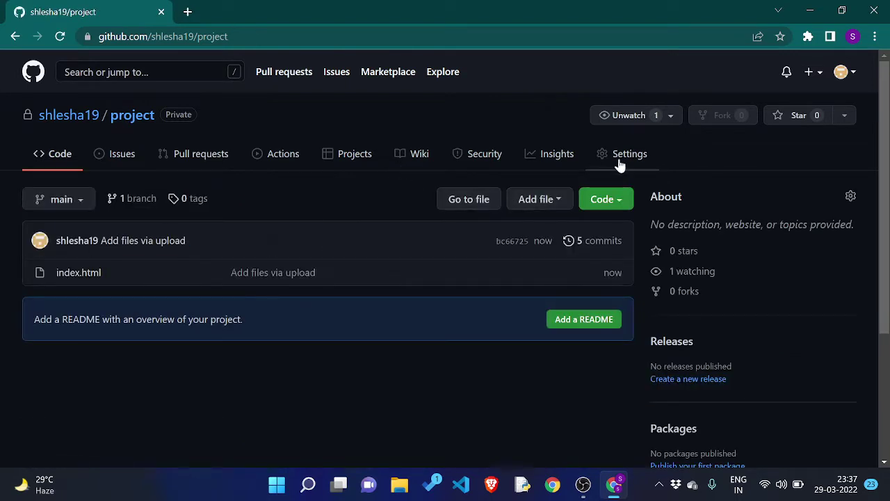
pyautogui.click(620, 165)
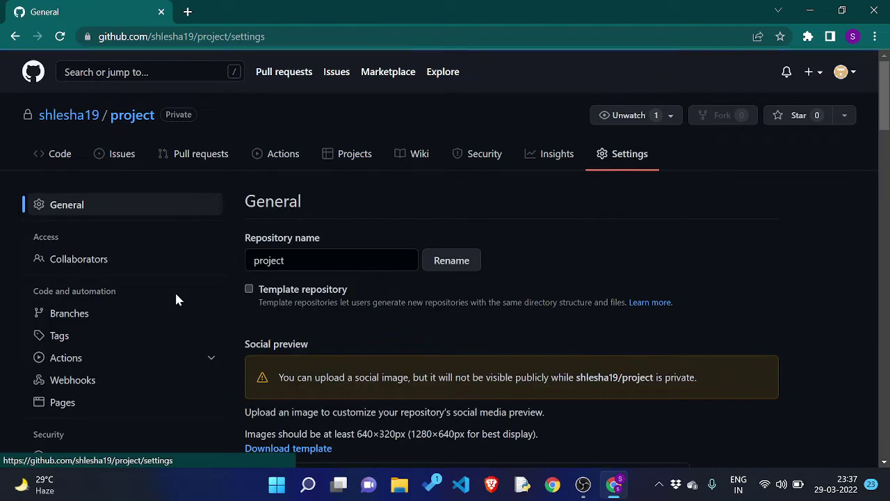
pyautogui.click(94, 415)
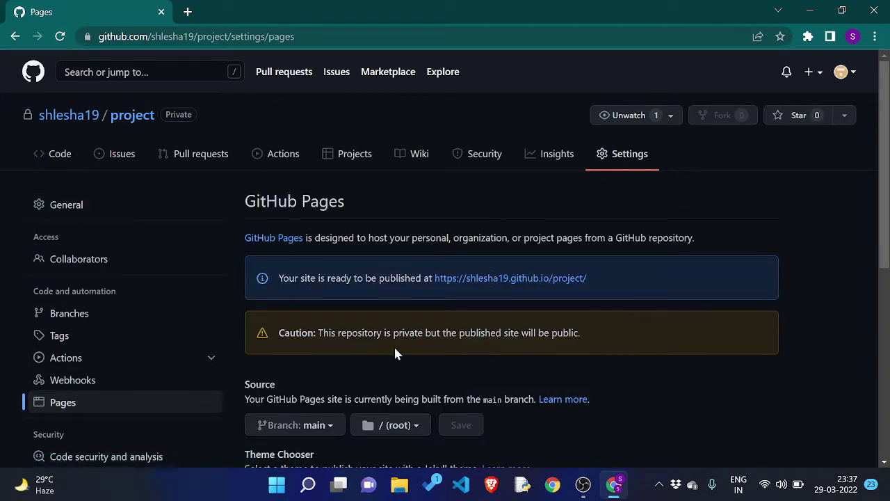
pyautogui.click(399, 431)
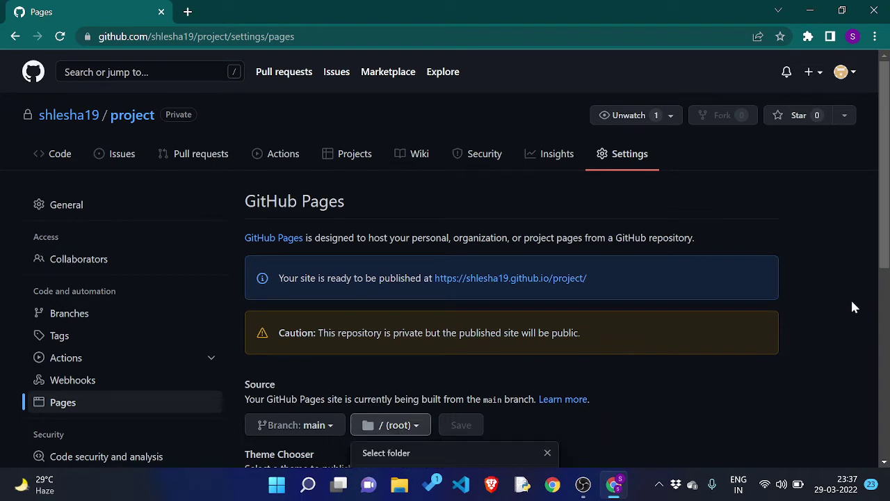
pyautogui.scroll(-1, 854, 307)
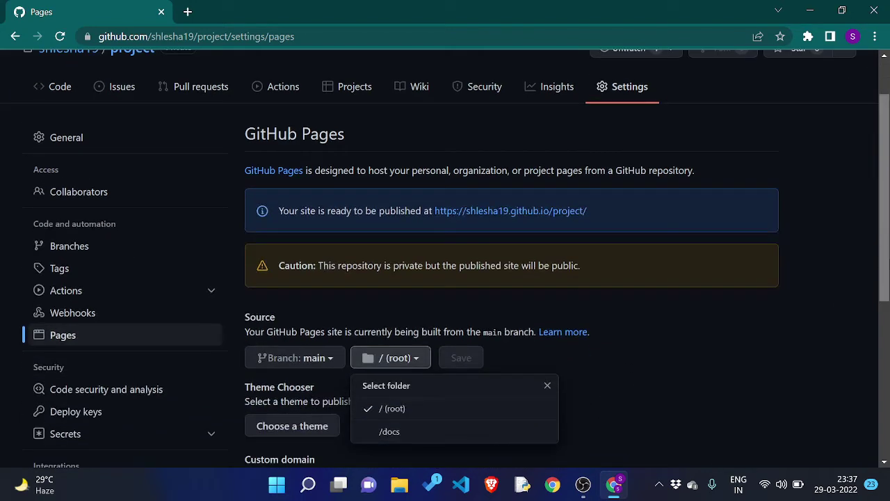
pyautogui.click(459, 417)
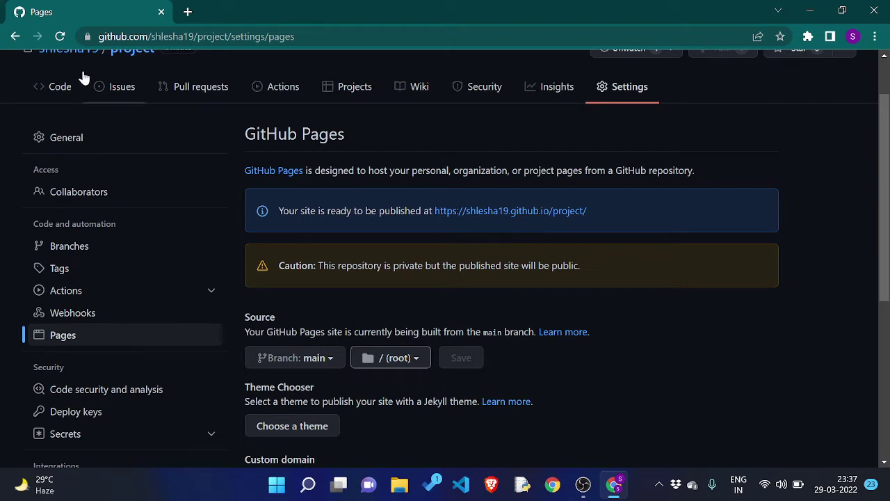
# - Reload the GitHub Pages settings, view the published site and return to the settings
pyautogui.click(60, 37)
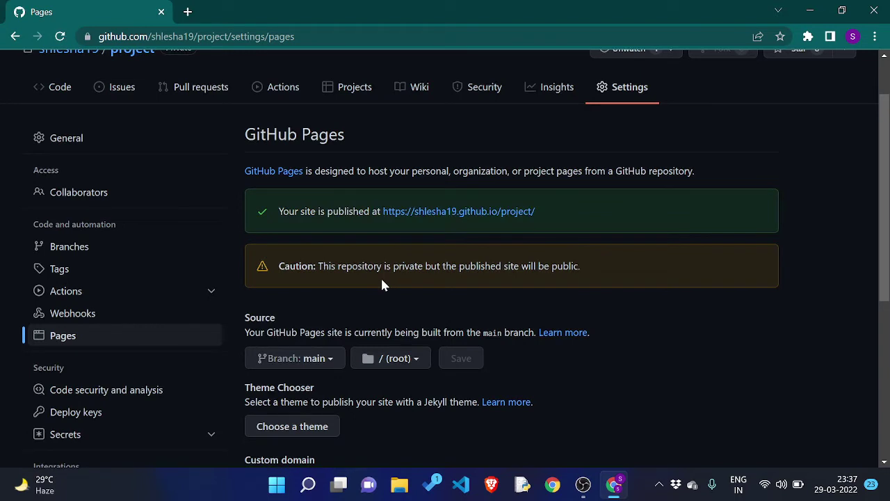
pyautogui.click(453, 210)
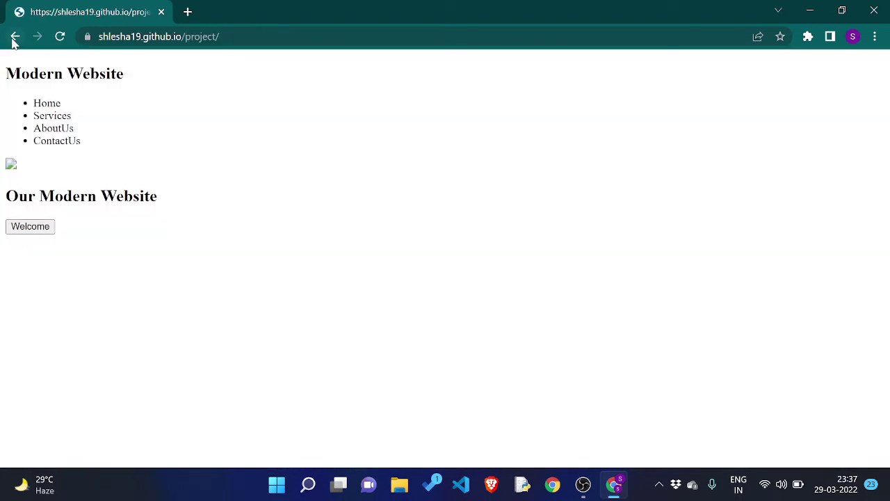
pyautogui.click(15, 37)
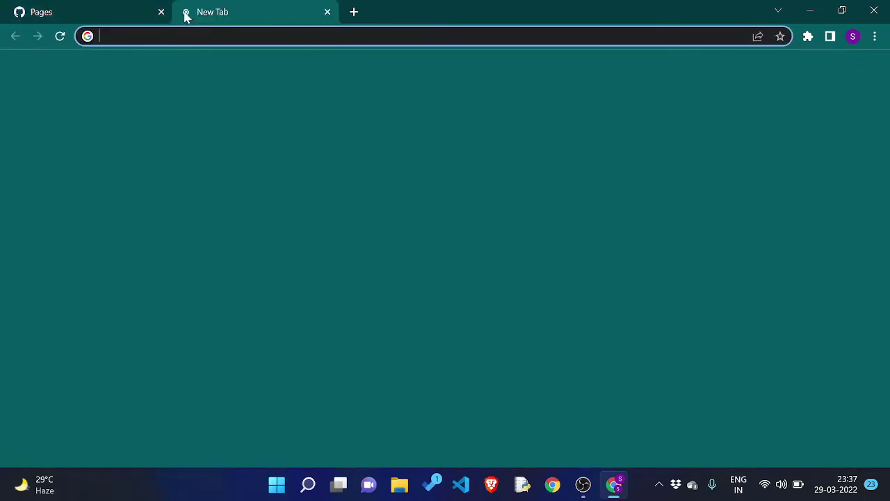
# - Open the Vercel dashboard at vercel.com/dashboard in a new browser tab
pyautogui.click(186, 12)
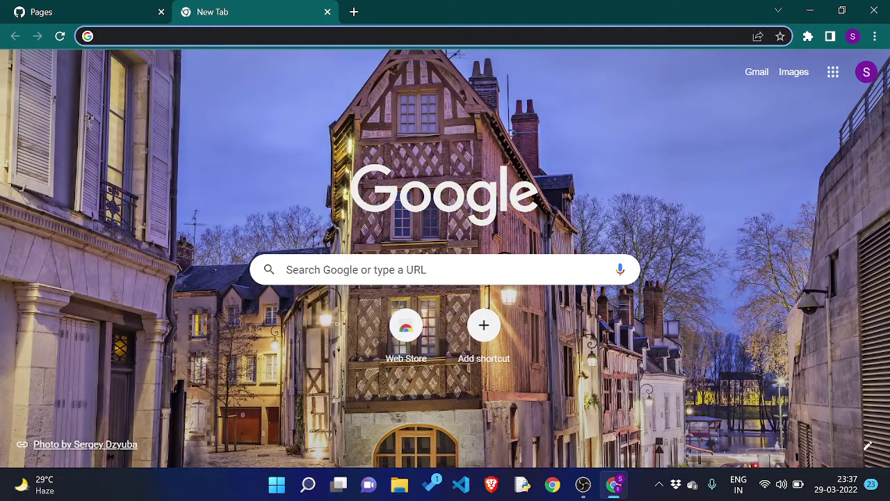
pyautogui.write('verce')
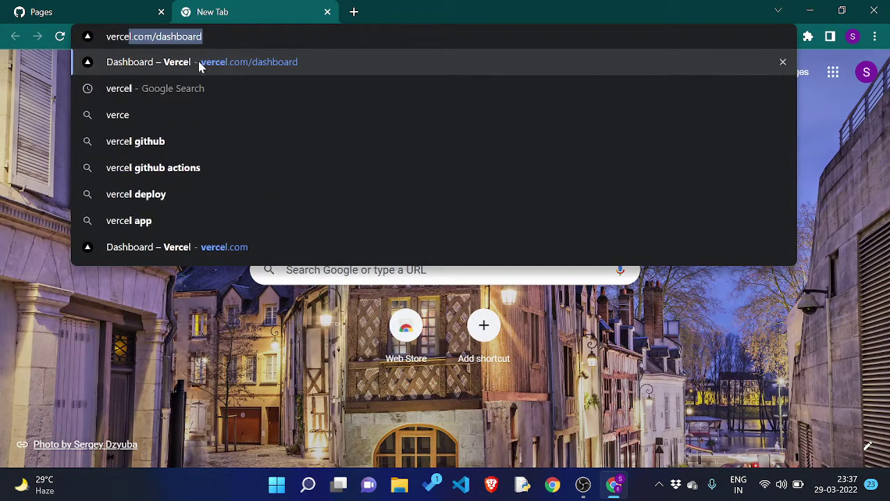
pyautogui.click(199, 63)
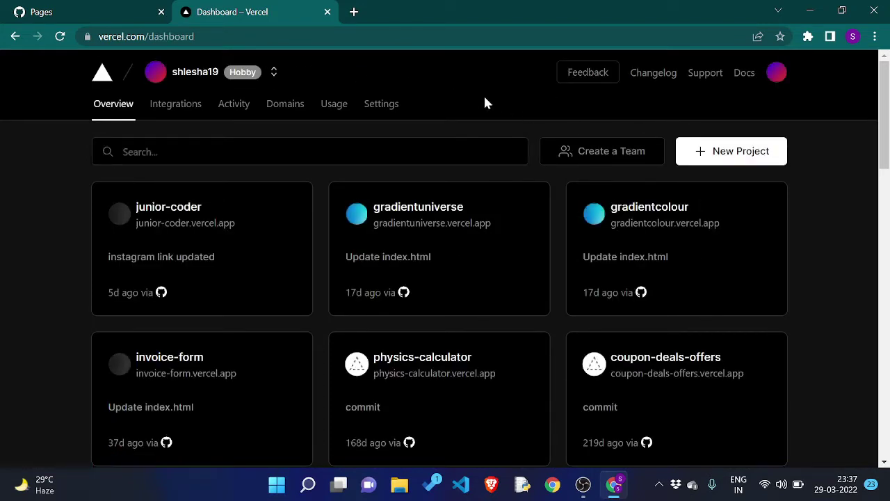
# - Create a new Vercel project by importing the Git repository named project
pyautogui.click(720, 150)
pyautogui.moveTo(718, 153)
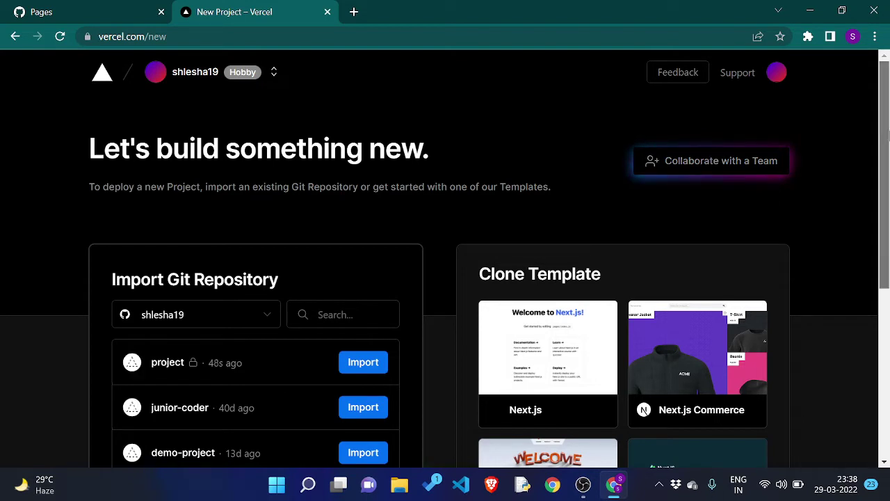
pyautogui.scroll(-2, 134, 410)
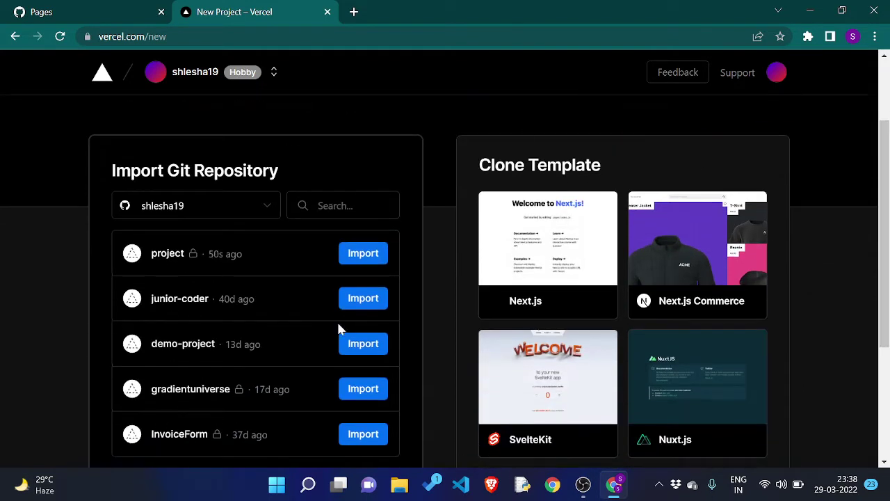
pyautogui.click(368, 254)
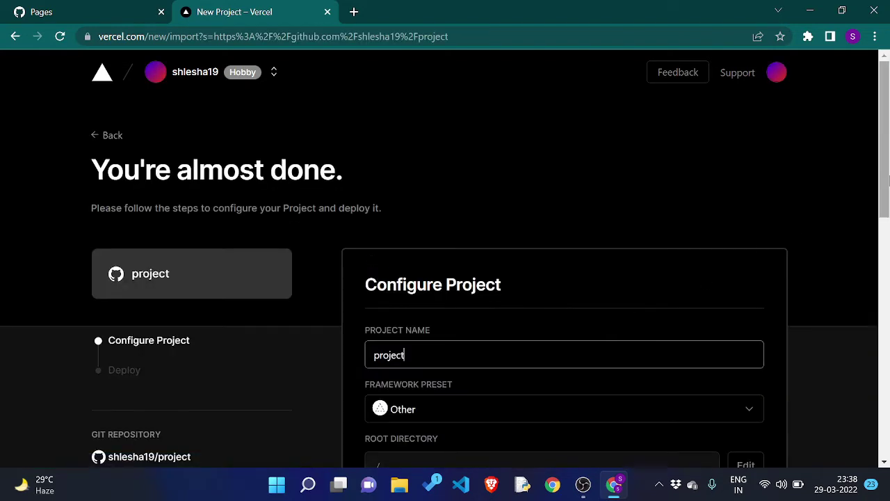
# - Deploy the imported project with the default configuration and check the deployment progress
pyautogui.scroll(-2, 695, 222)
pyautogui.click(632, 213)
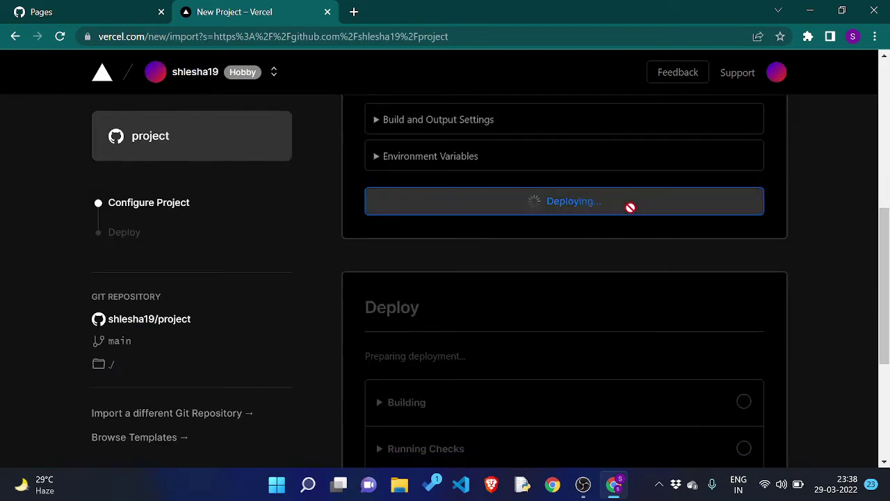
pyautogui.moveTo(886, 223); pyautogui.dragTo(887, 212)
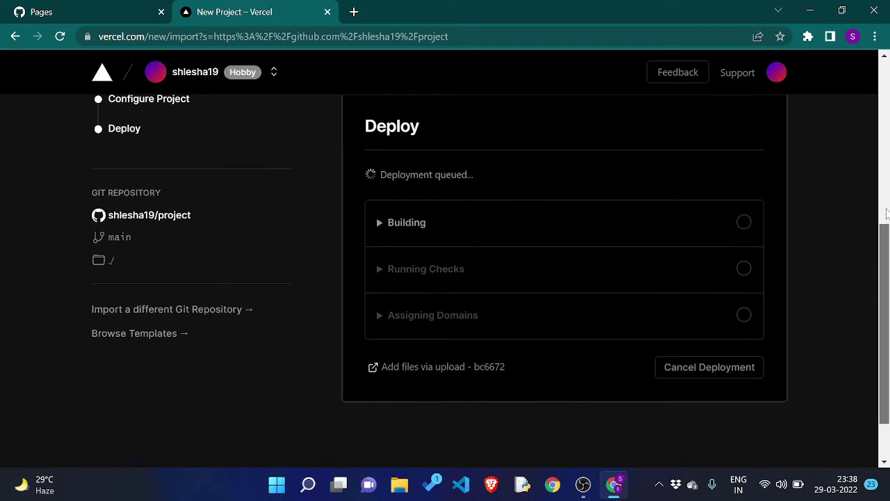
pyautogui.scroll(3, 860, 111)
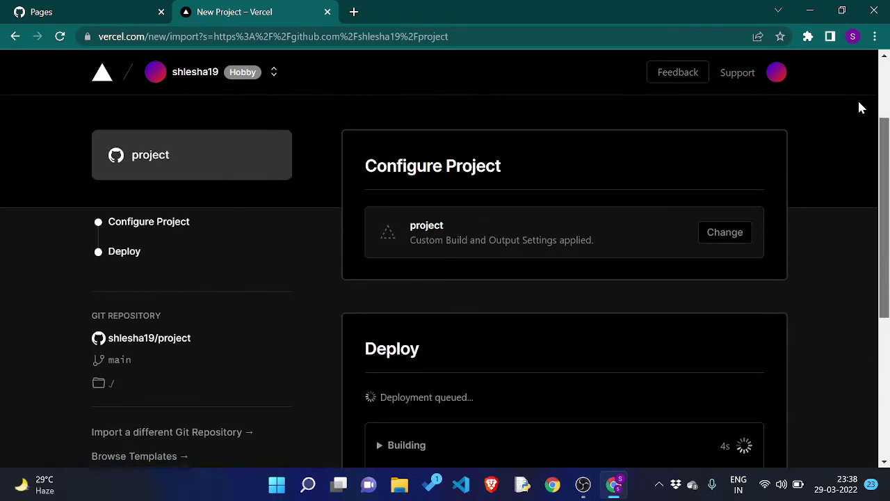
# - Search Google for netlify in a new browser tab and view the Netlify home page
pyautogui.moveTo(883, 126); pyautogui.dragTo(883, 239)
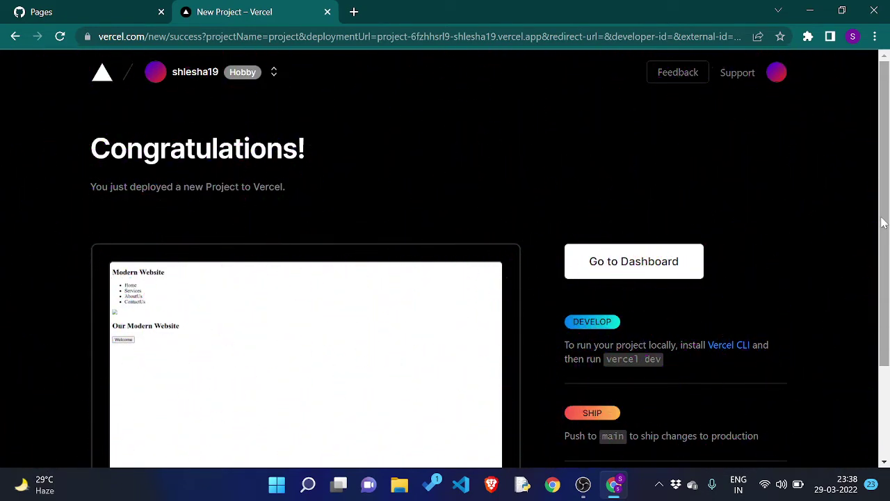
pyautogui.click(356, 19)
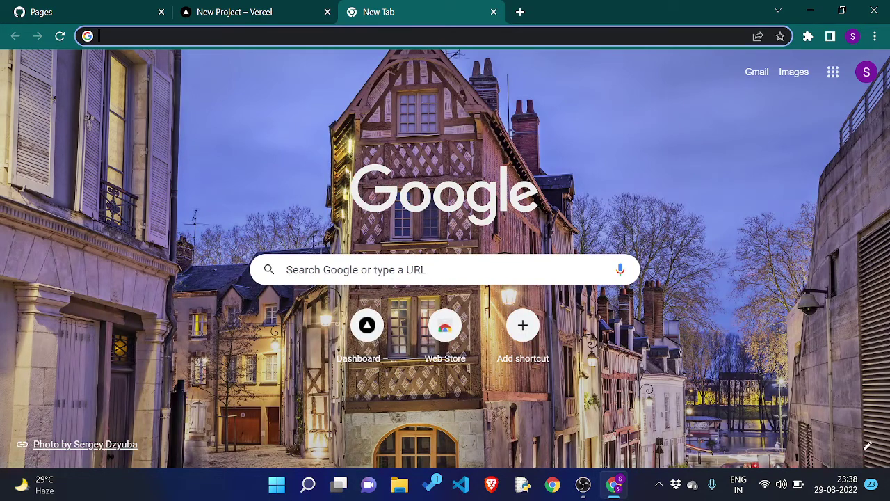
pyautogui.click(341, 36)
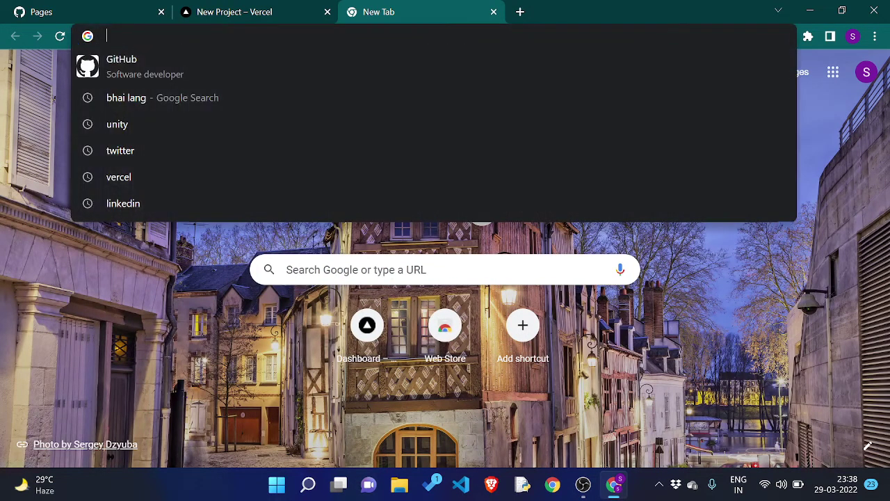
pyautogui.click(9, 133)
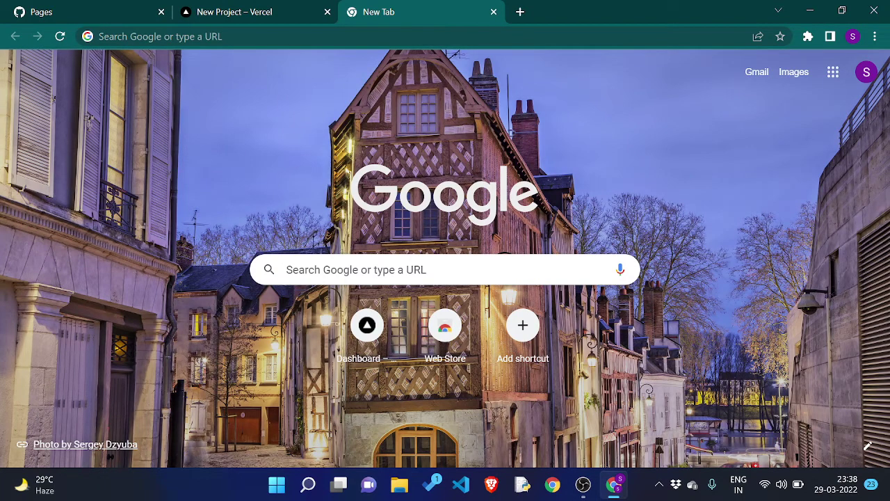
pyautogui.click(355, 270)
pyautogui.write('net')
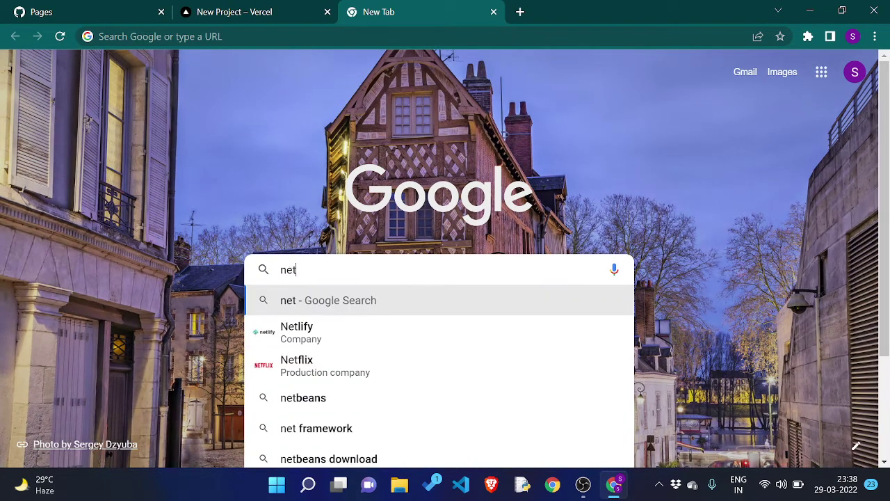
pyautogui.click(355, 330)
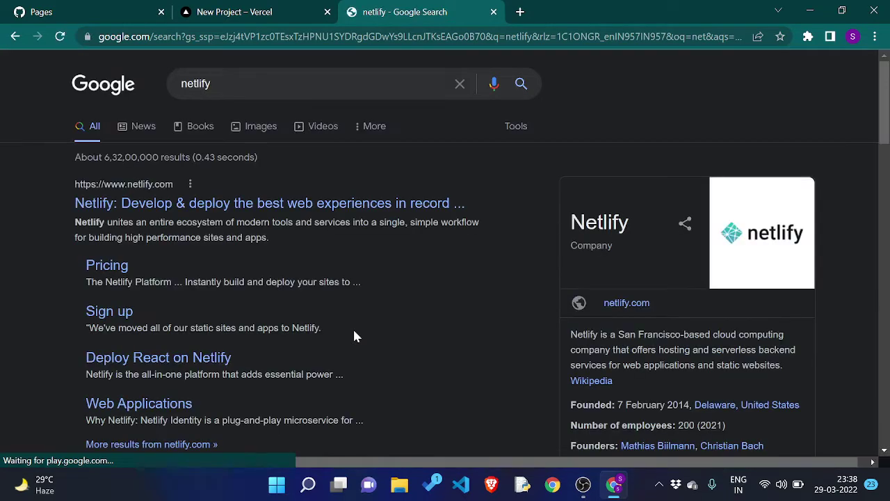
pyautogui.click(248, 203)
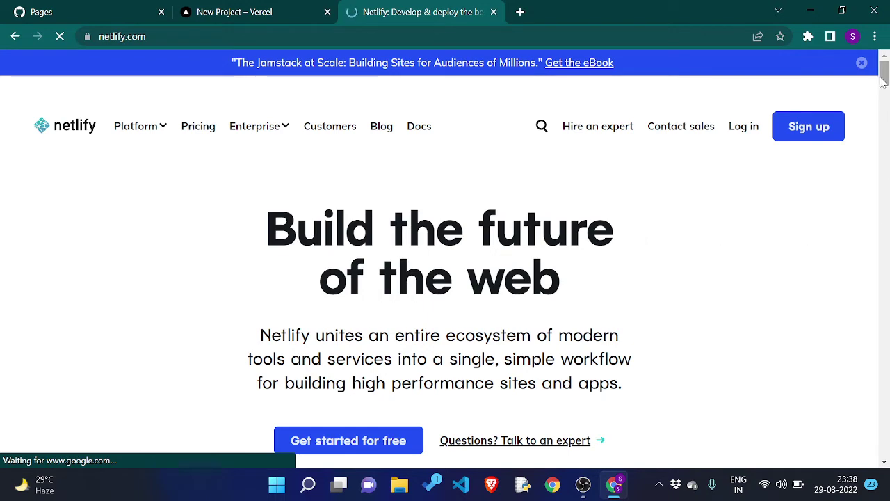
pyautogui.moveTo(883, 76); pyautogui.dragTo(833, 83)
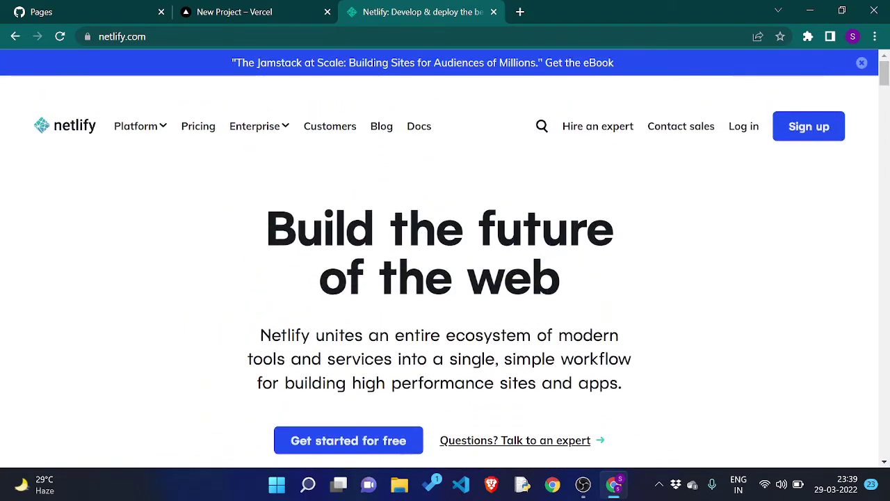
# - Search for Firebase in a new browser tab and open the Firebase console from its website
pyautogui.click(522, 12)
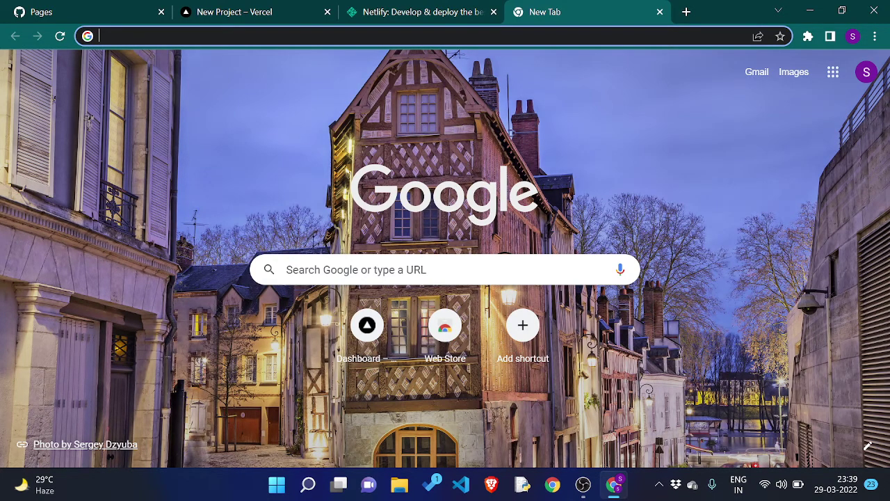
pyautogui.click(418, 269)
pyautogui.write('fire')
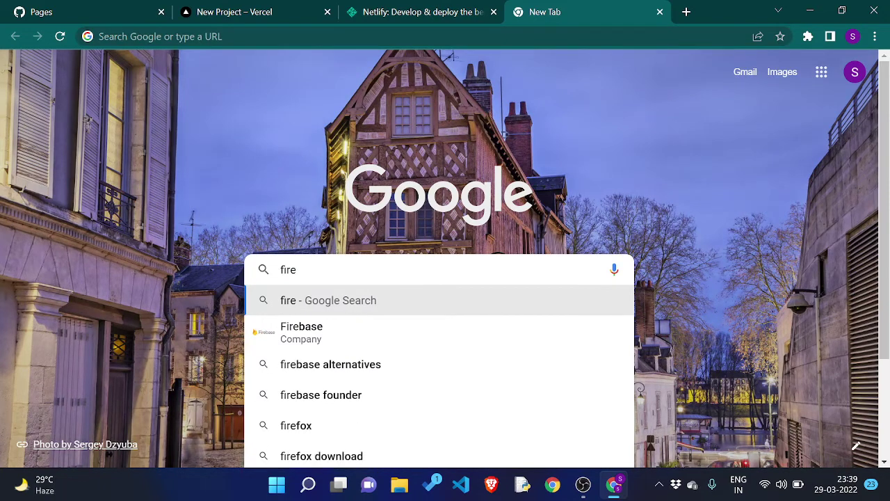
pyautogui.click(351, 333)
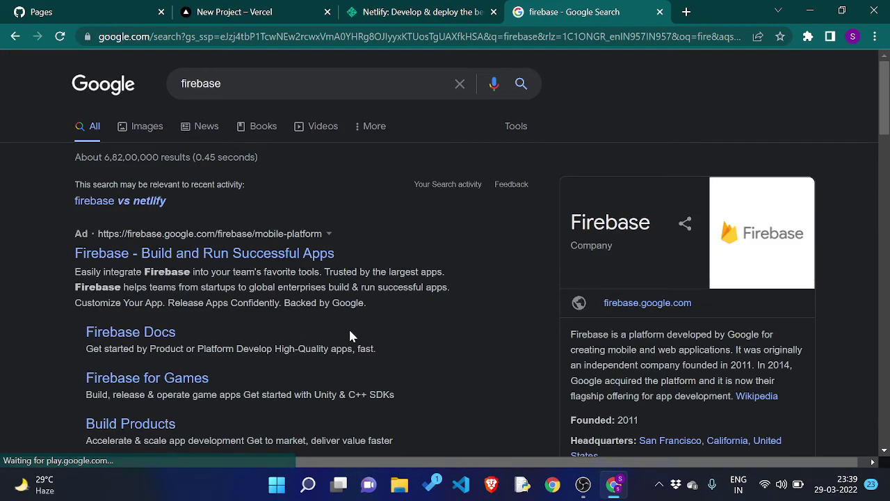
pyautogui.click(248, 255)
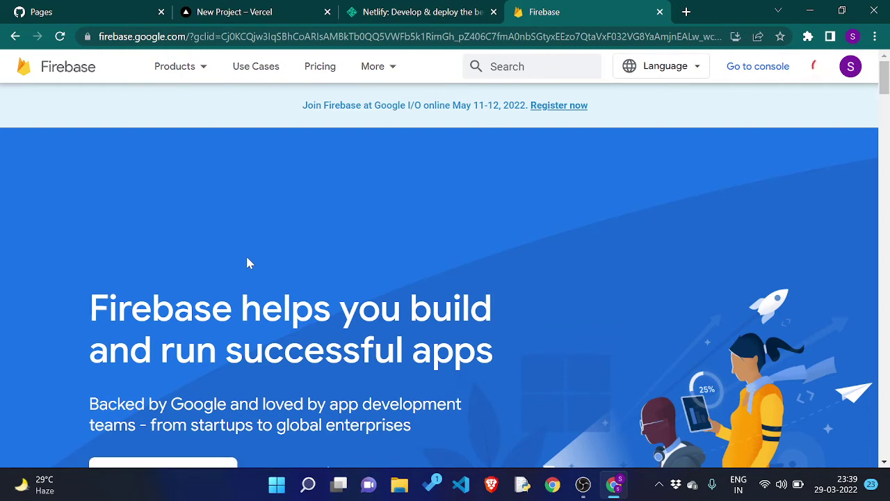
pyautogui.click(737, 75)
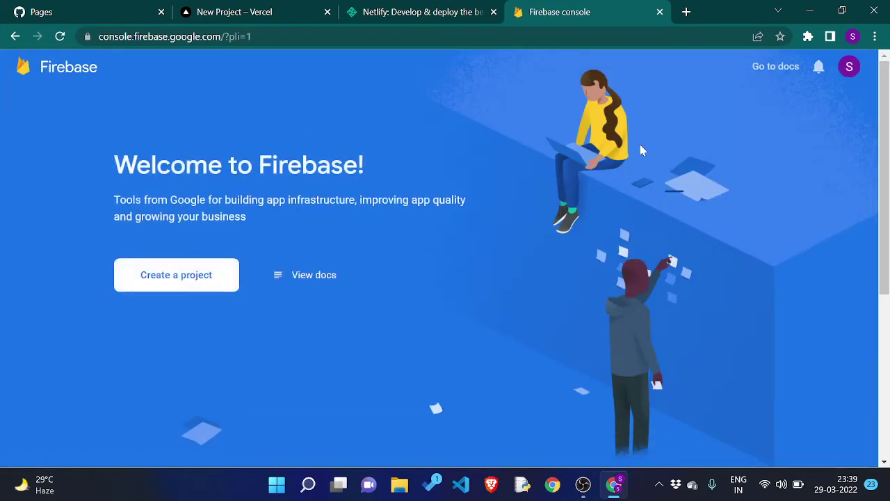
# - Start a new Firebase project named demo and accept the Firebase terms
pyautogui.moveTo(878, 98); pyautogui.dragTo(879, 120)
pyautogui.click(161, 236)
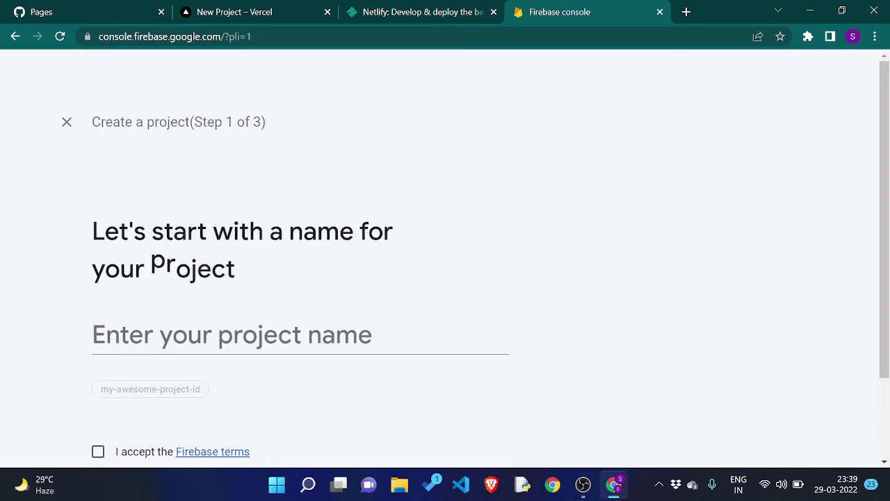
pyautogui.write('demo')
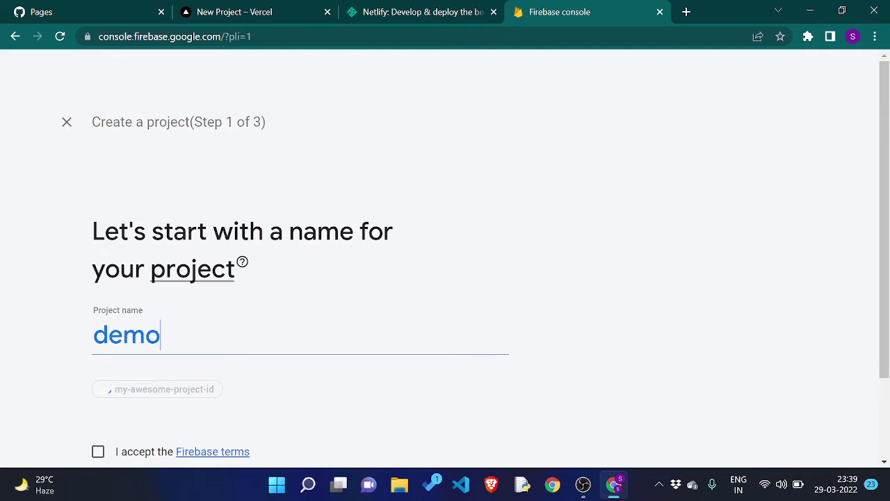
pyautogui.scroll(-2, 886, 313)
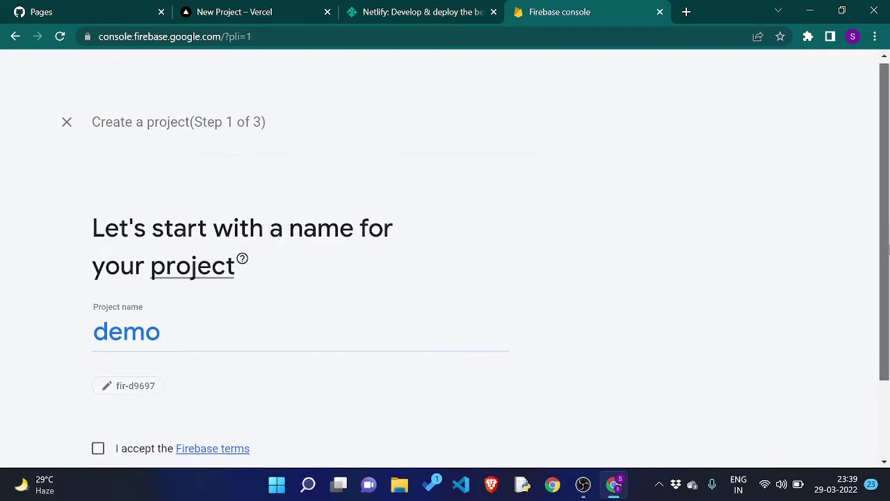
pyautogui.click(98, 348)
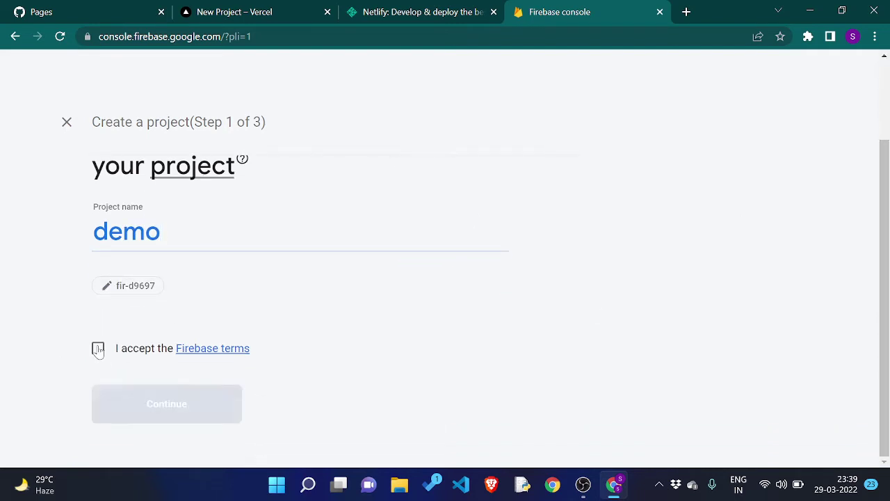
pyautogui.click(162, 408)
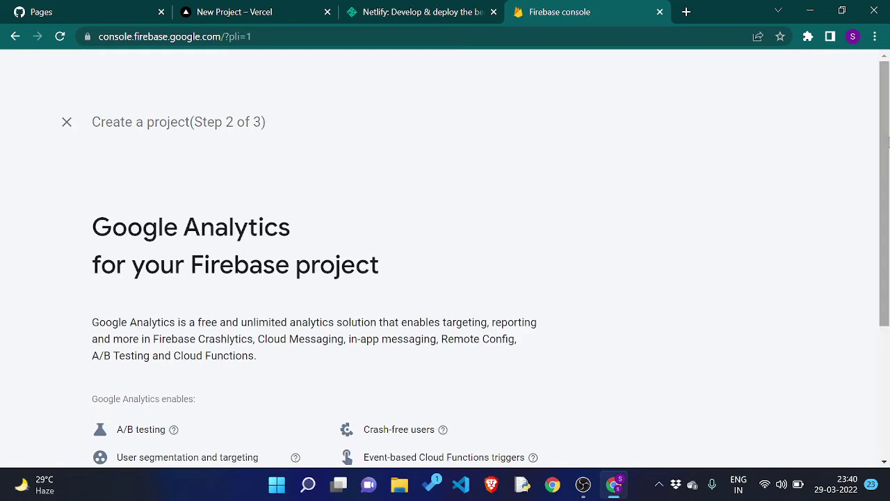
# - Keep Google Analytics with its default settings, accept the Google Analytics terms, and create and open the project
pyautogui.scroll(-3, 885, 313)
pyautogui.click(511, 412)
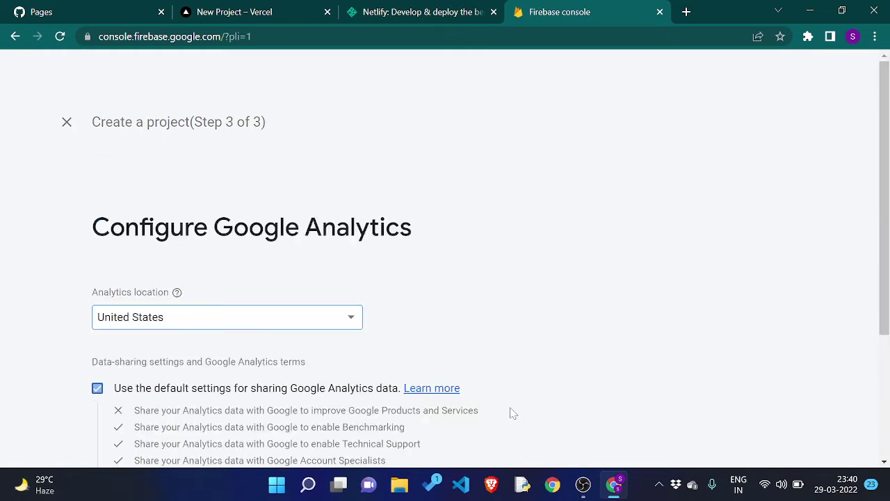
pyautogui.moveTo(885, 180); pyautogui.dragTo(888, 301)
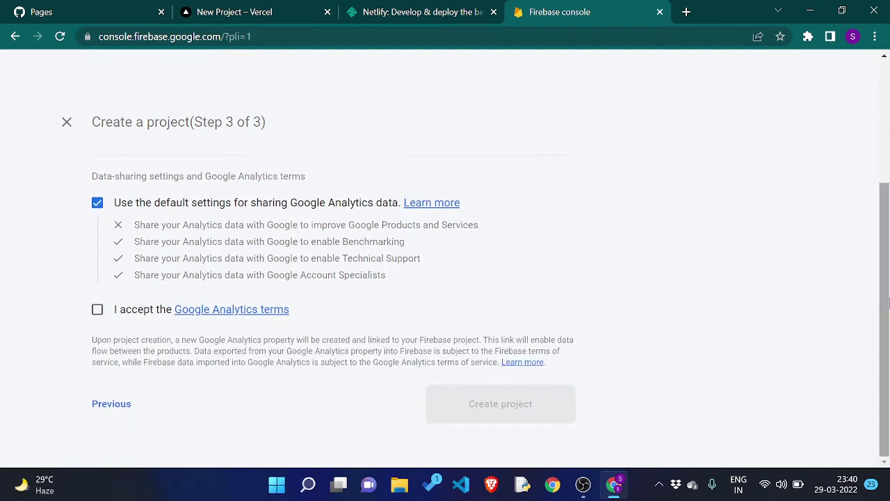
pyautogui.click(97, 309)
pyautogui.click(525, 410)
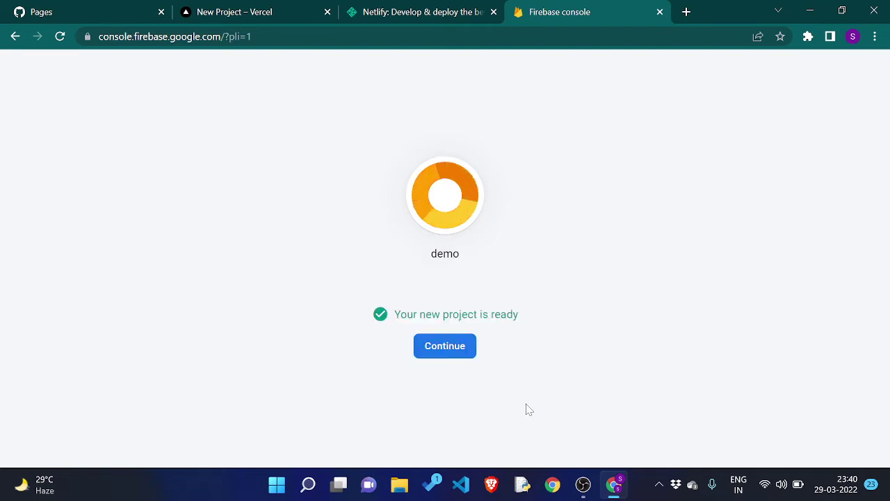
pyautogui.click(437, 345)
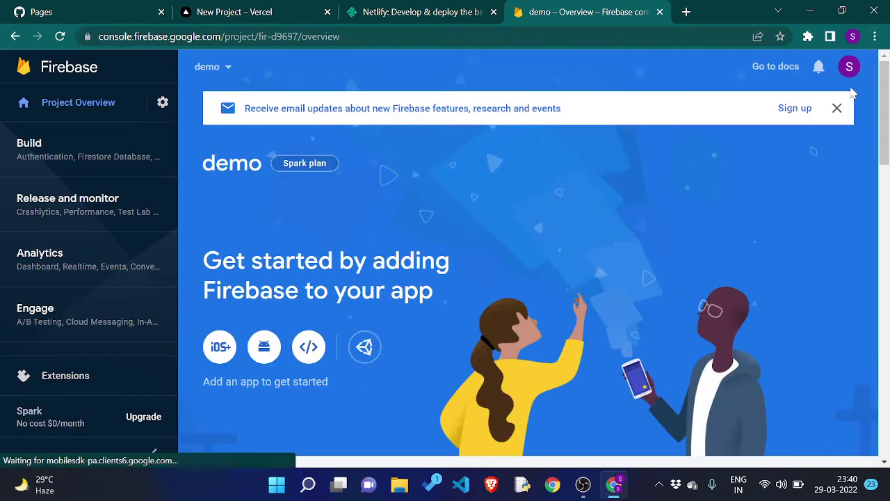
# - Dismiss the email updates banner and start adding a web app to the demo project
pyautogui.click(836, 108)
pyautogui.scroll(-1, 842, 109)
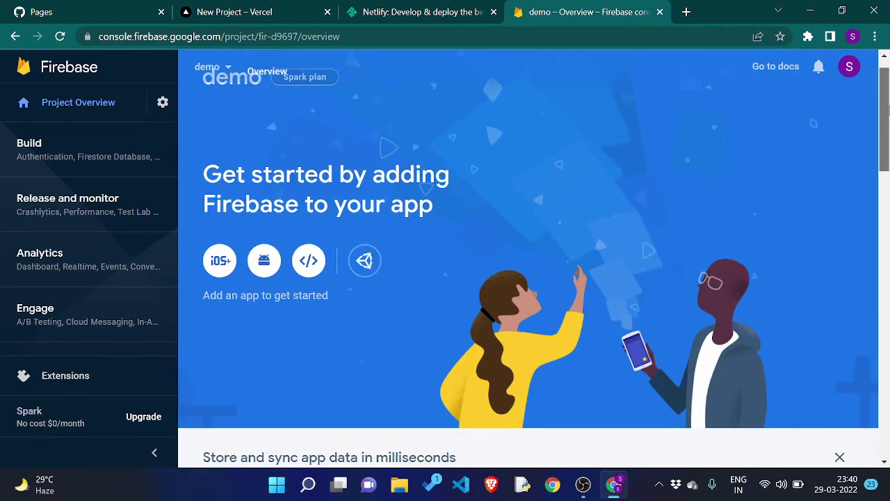
pyautogui.scroll(1, 841, 109)
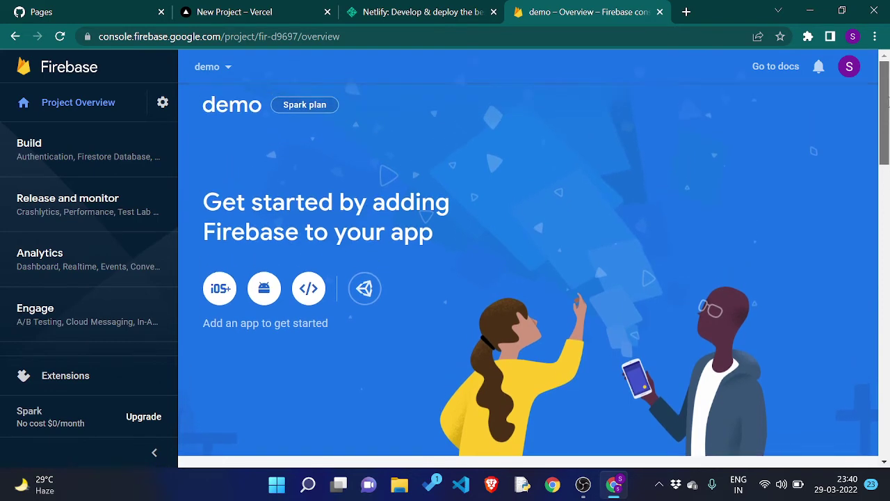
pyautogui.click(315, 297)
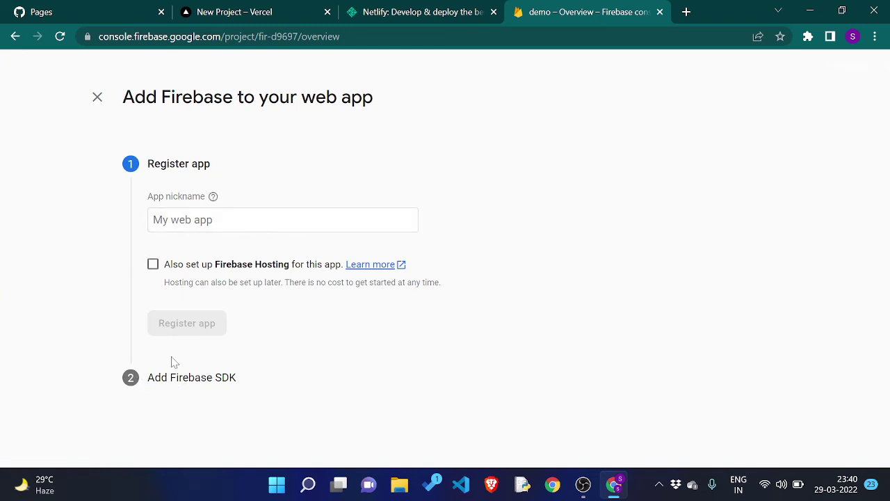
# - Try the option to also set up Firebase Hosting for the web app and clear it again
pyautogui.click(154, 273)
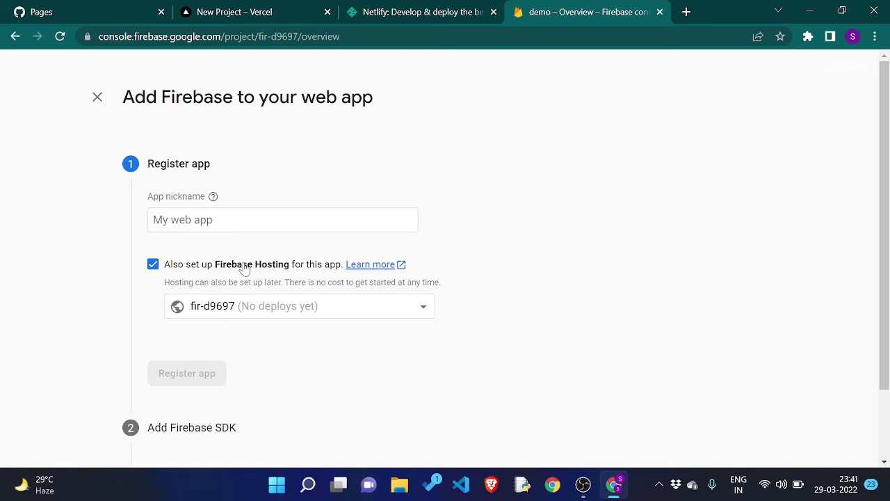
pyautogui.click(152, 265)
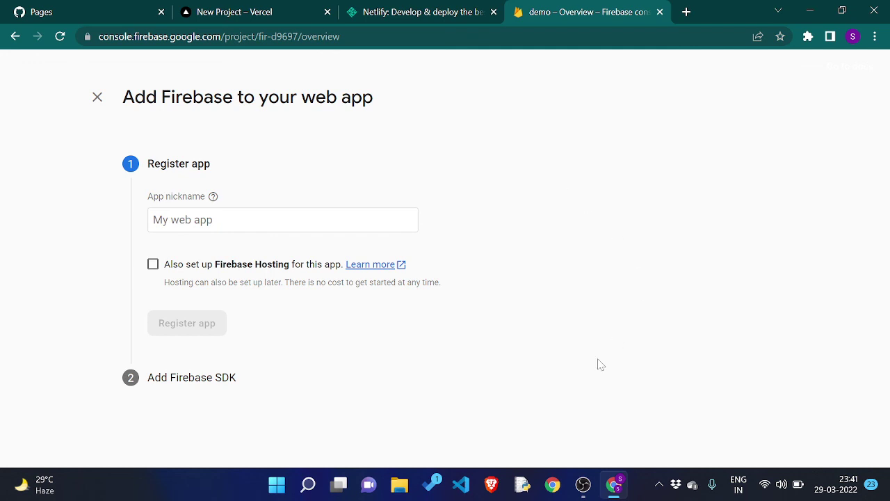
pyautogui.moveTo(591, 488)
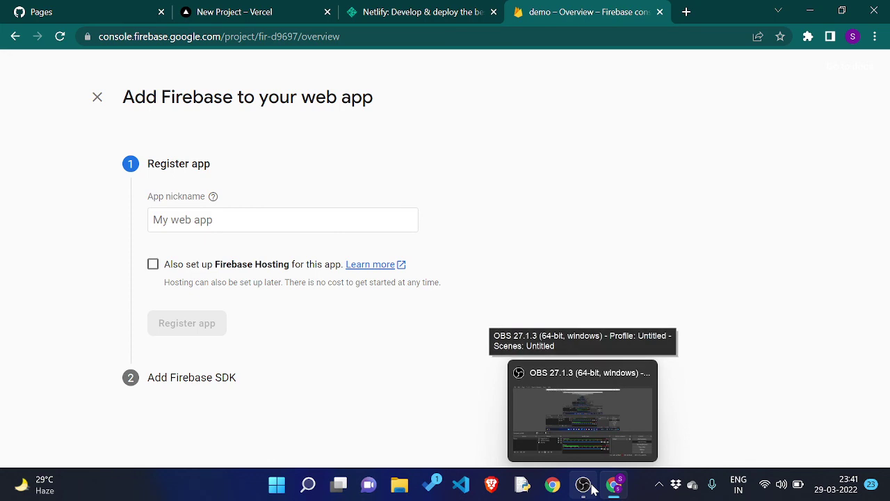